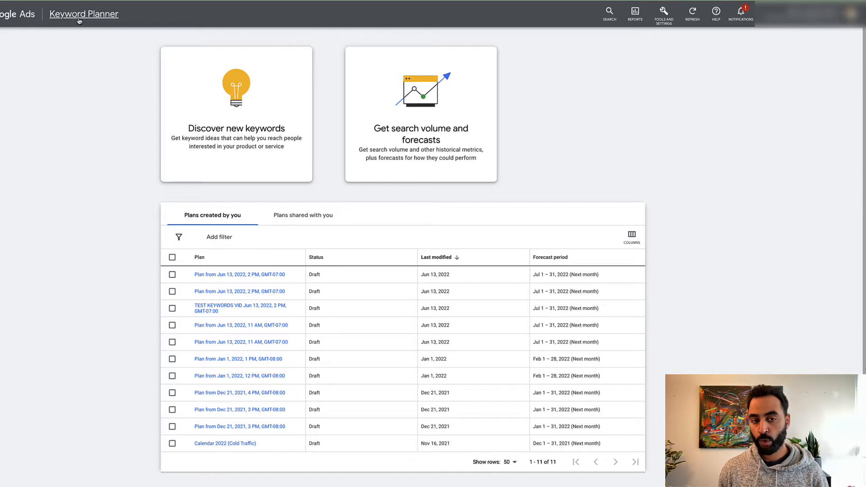
Step: Discover new keyword ideas from the seed keywords motivational books, motivational plr content and plr content
left_click(200, 120)
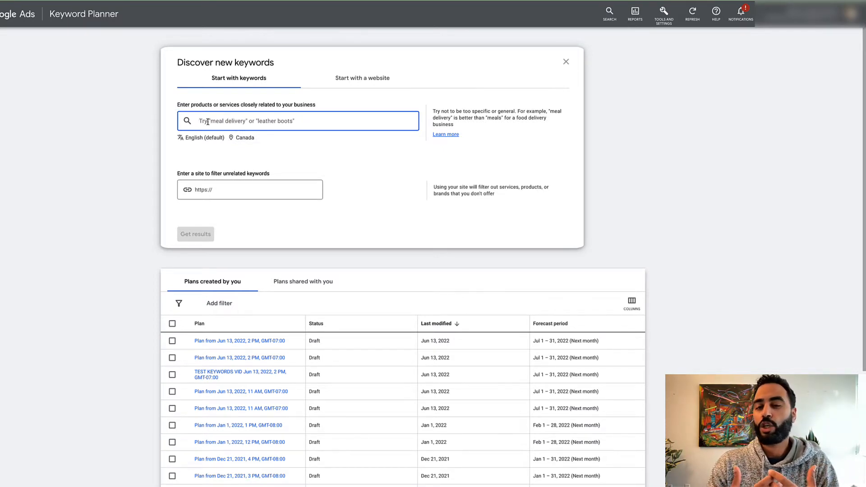
type("motivational books, motivational plr content, plr content")
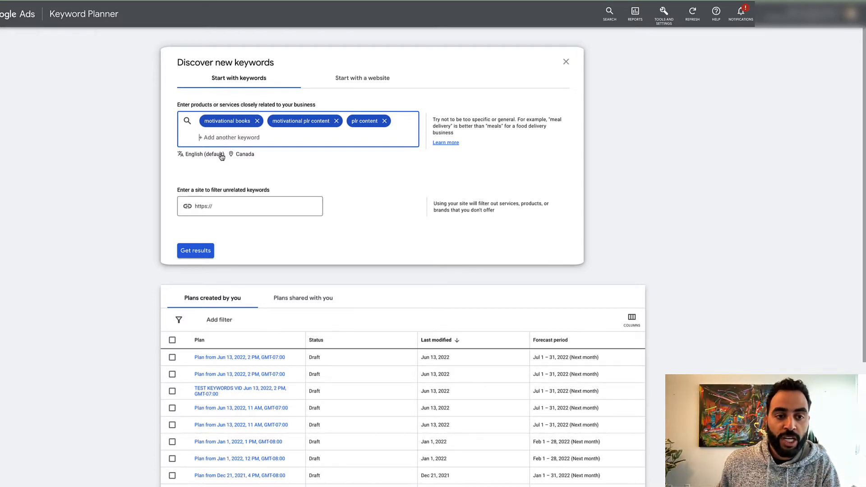
left_click(195, 253)
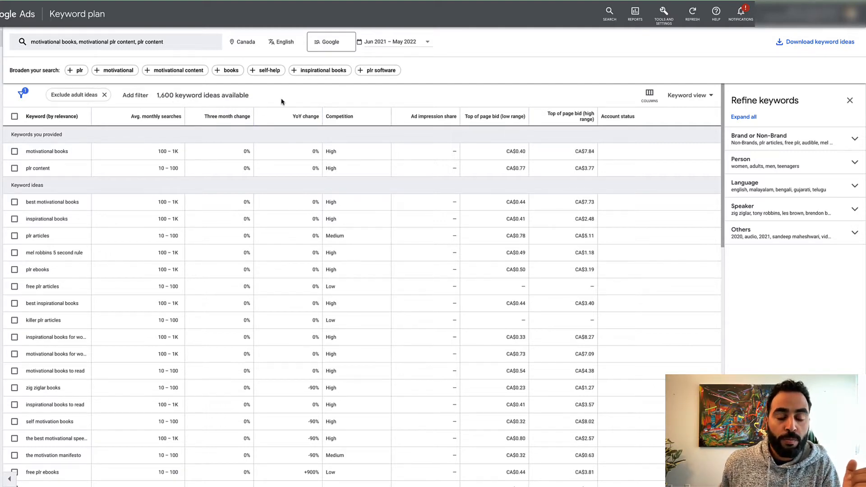
Step: Change the targeted location of the keyword ideas to the United States only, removing Canada
left_click(262, 43)
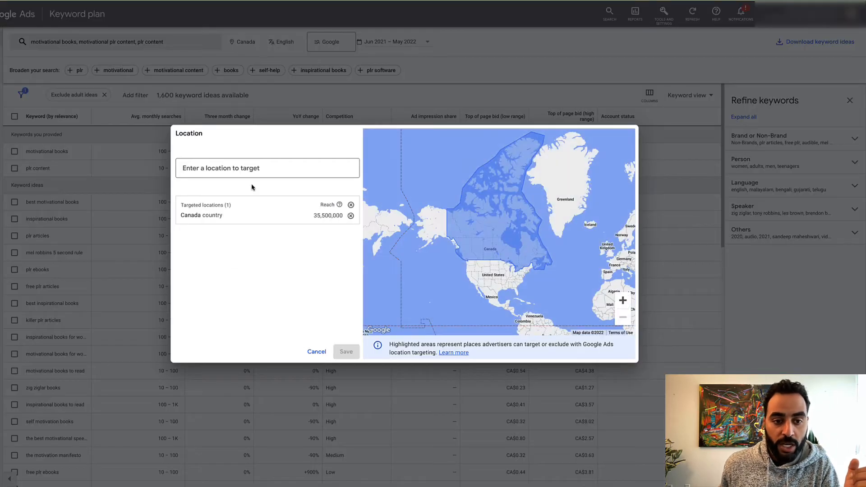
left_click(227, 164)
type("un")
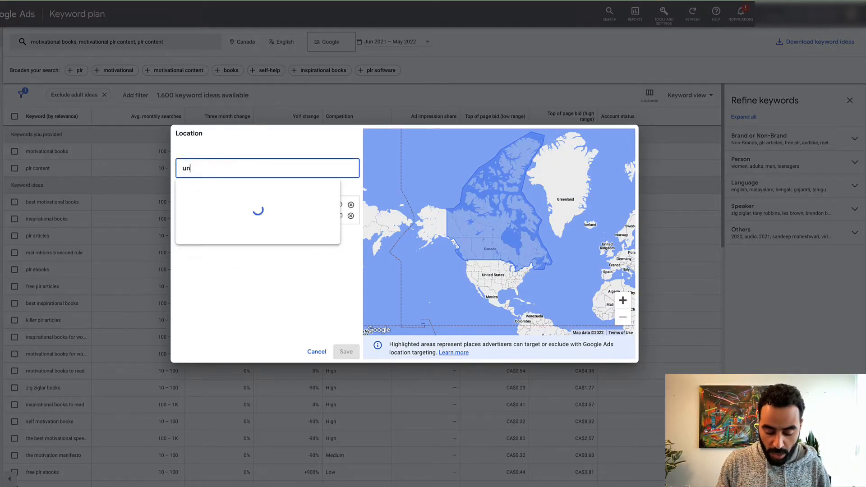
type("ited")
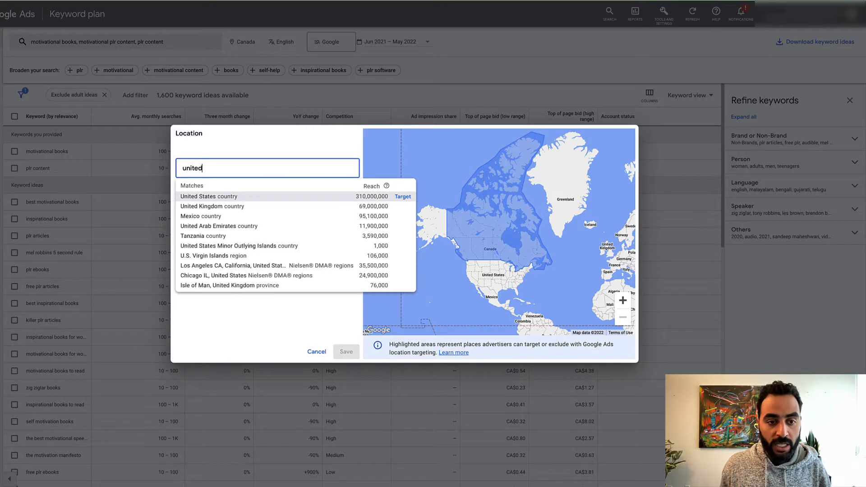
left_click(205, 197)
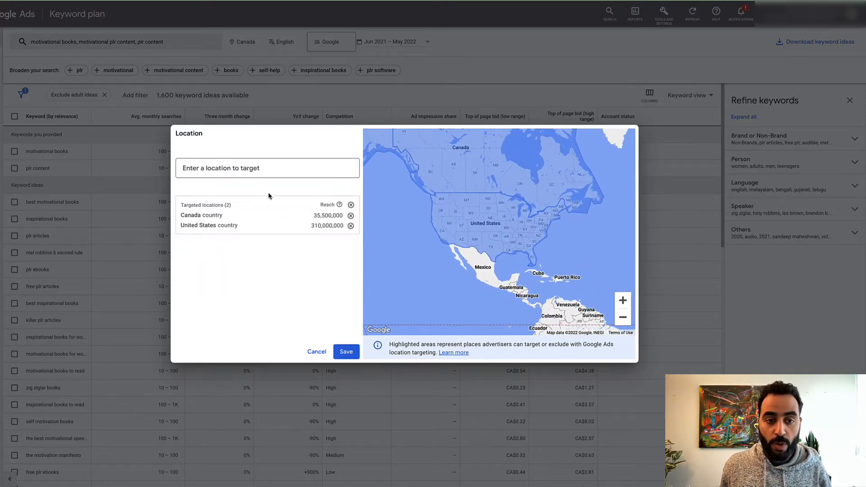
left_click(350, 215)
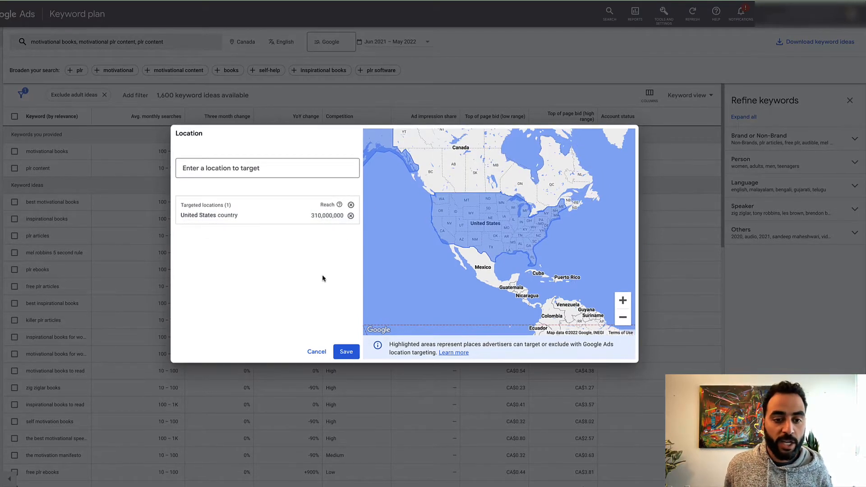
left_click(347, 355)
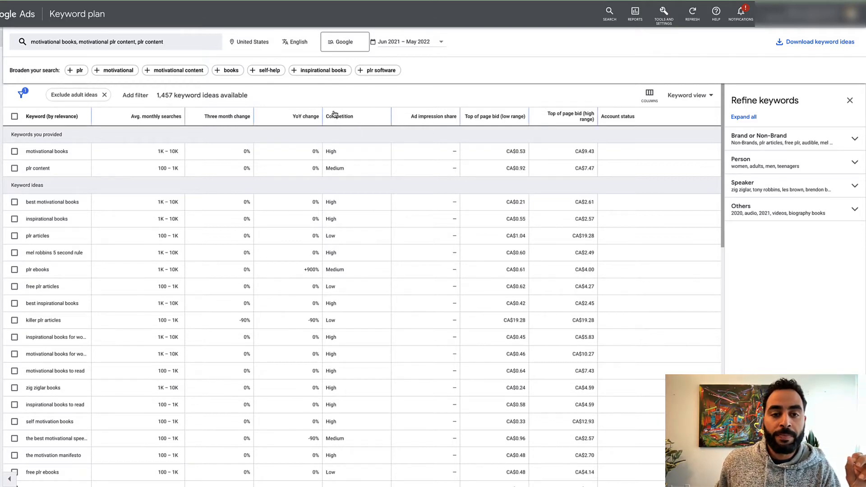
Step: Check the date range options and review the keyword ideas' monthly searches, competition and top of page bids
left_click(441, 44)
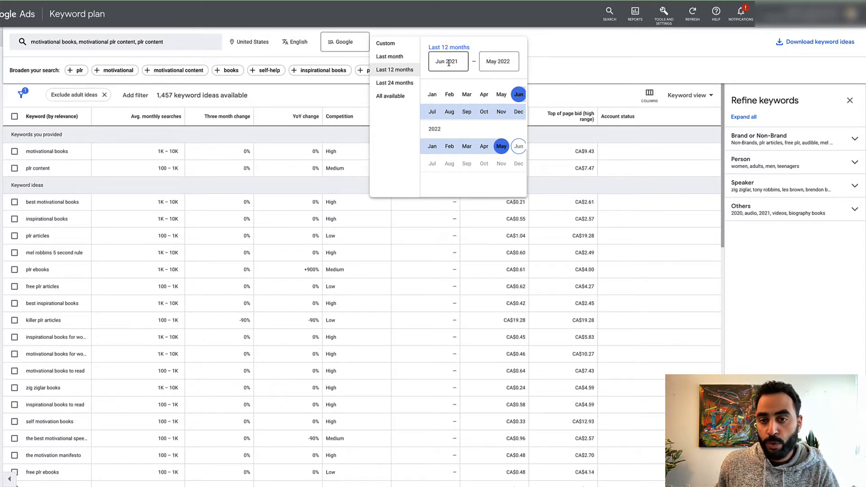
left_click(599, 81)
scroll(102, 382, "down", 3)
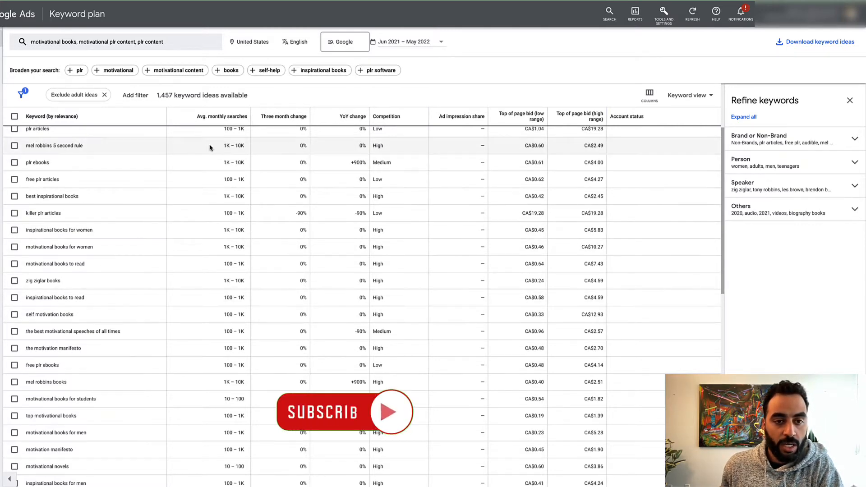
mouse_move(221, 117)
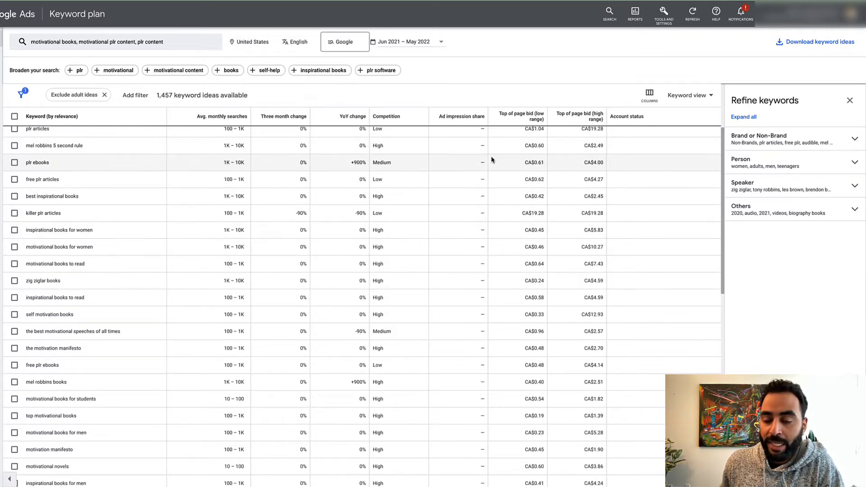
scroll(554, 165, "up", 3)
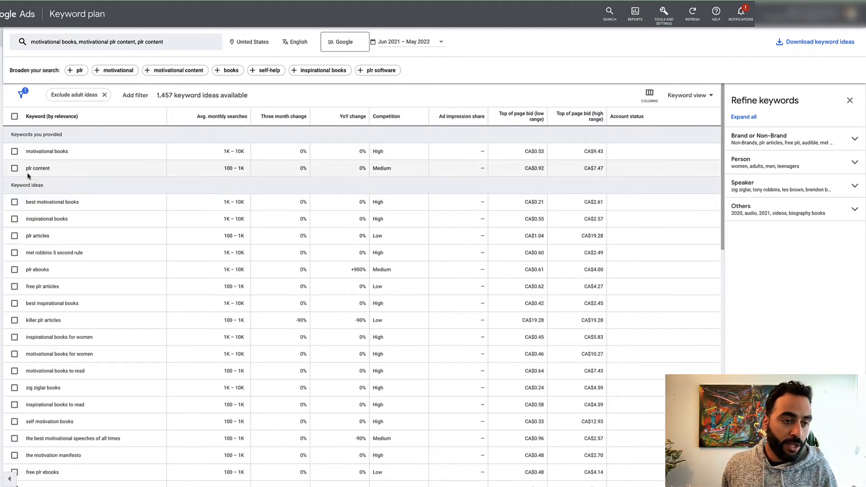
Step: Select the keywords plr content, free plr articles, motivational books for women, inspirational books to read, self motivation books and the best motivational speeches of all times
left_click(14, 170)
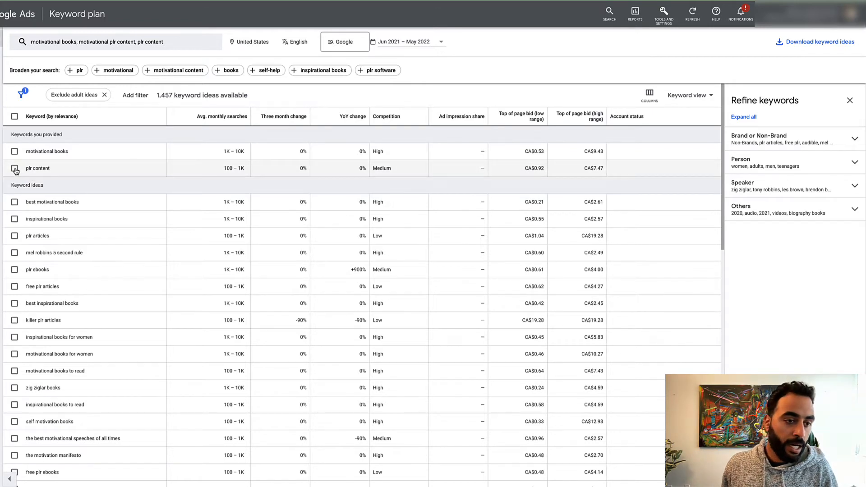
left_click(15, 286)
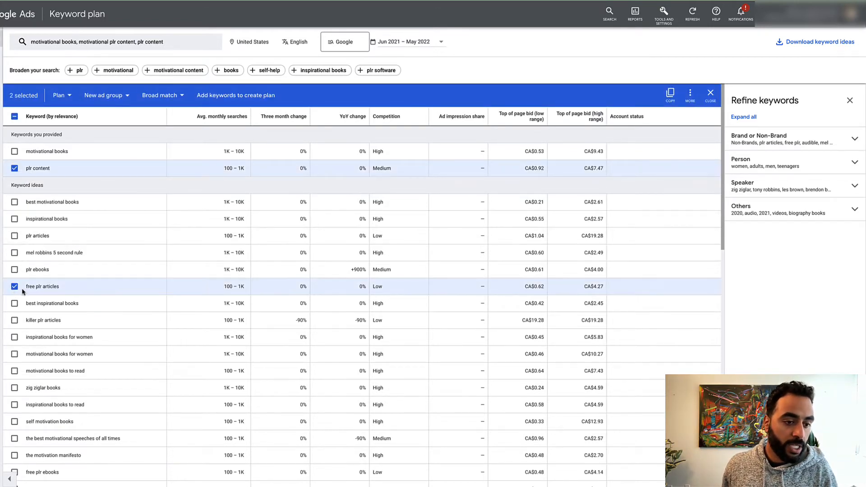
left_click(14, 354)
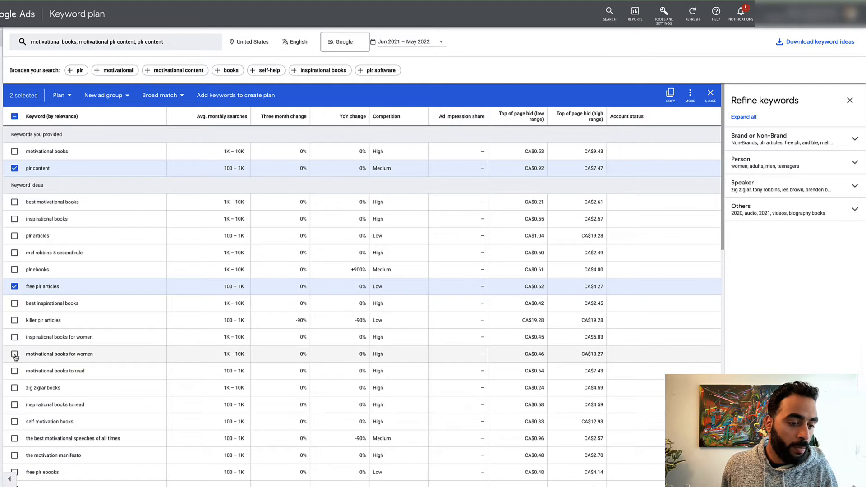
left_click(15, 404)
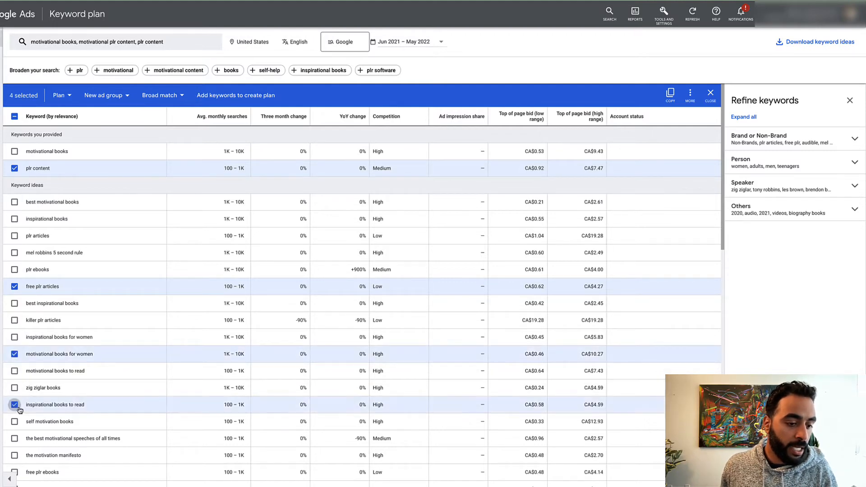
left_click(14, 422)
left_click(14, 438)
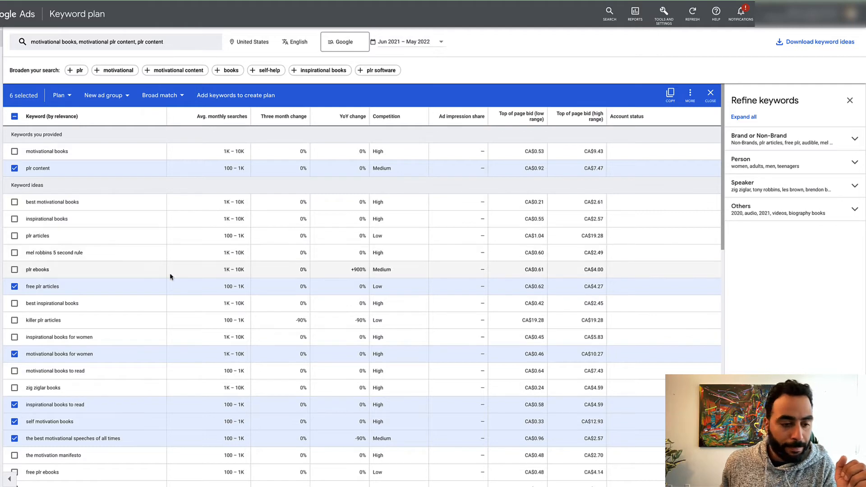
Step: Deselect the high-competition keywords motivational books for women, inspirational books to read and self motivation books
scroll(154, 355, "down", 1)
scroll(155, 355, "down", 1)
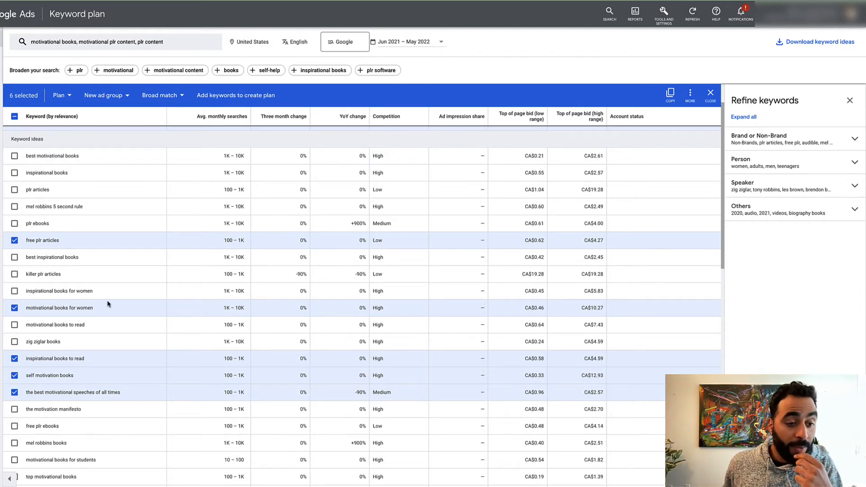
left_click(14, 310)
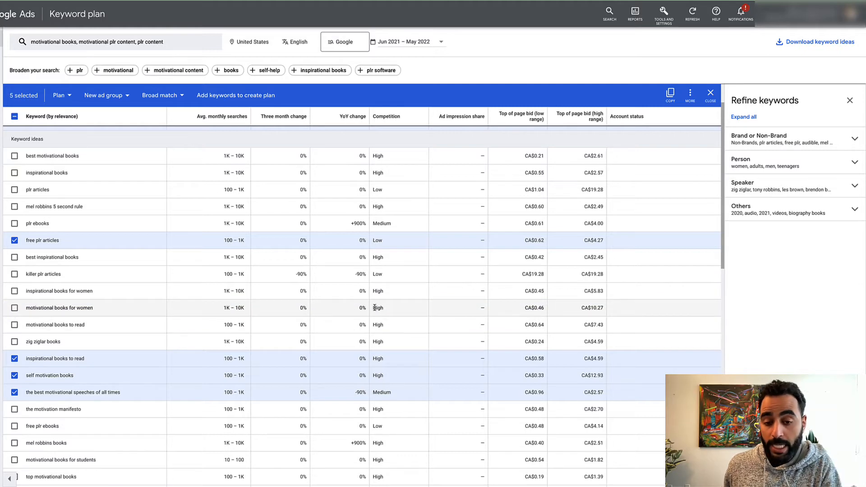
scroll(271, 339, "down", 1)
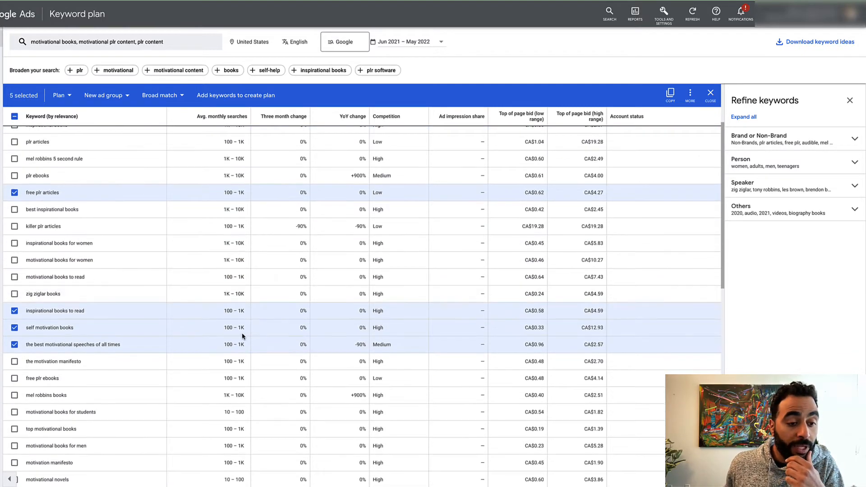
left_click(14, 312)
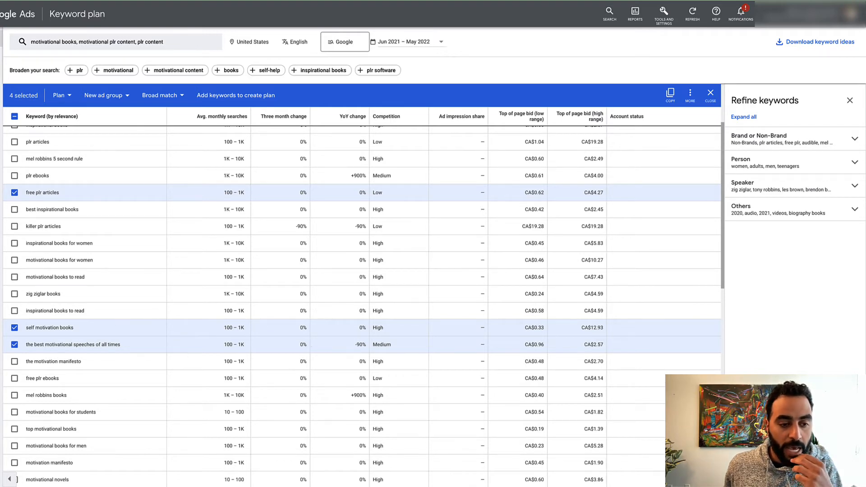
left_click(15, 328)
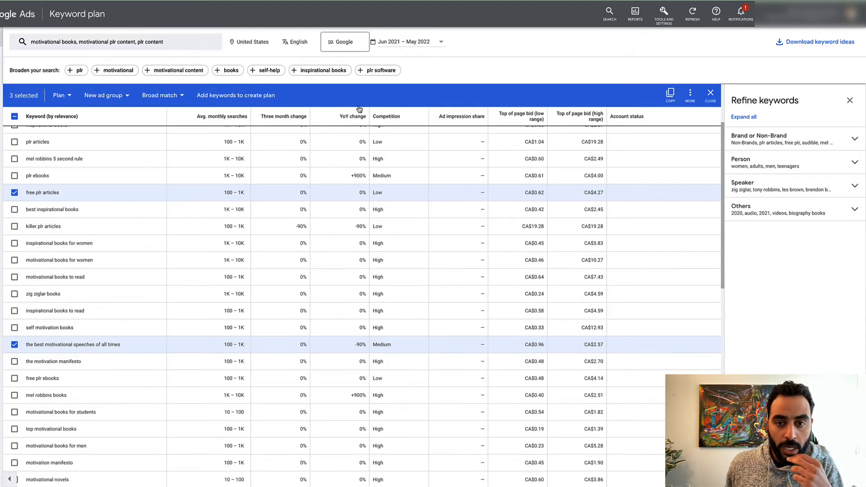
Step: Look through the rest of the keyword list and download the keyword ideas as a .csv file
scroll(450, 323, "up", 1)
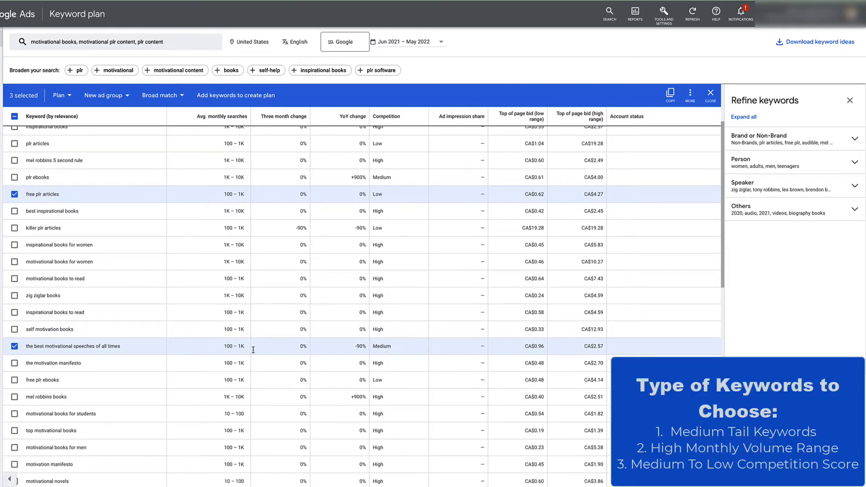
scroll(201, 360, "down", 10)
scroll(201, 348, "up", 3)
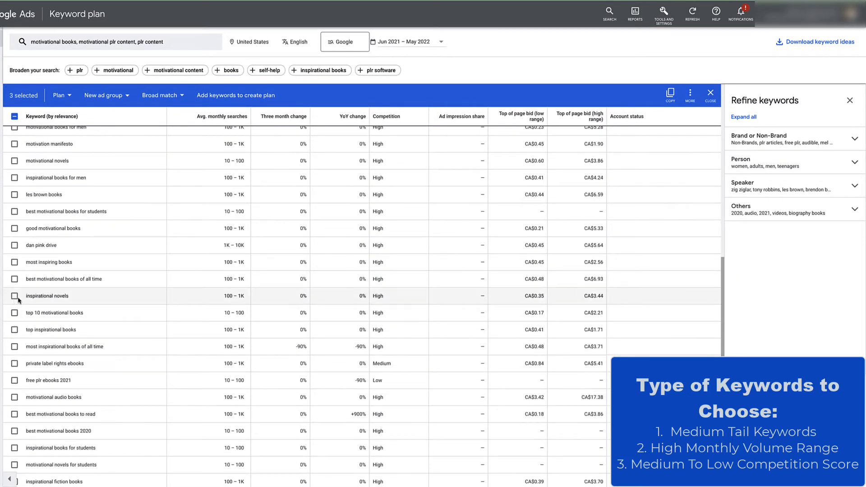
scroll(228, 328, "up", 10)
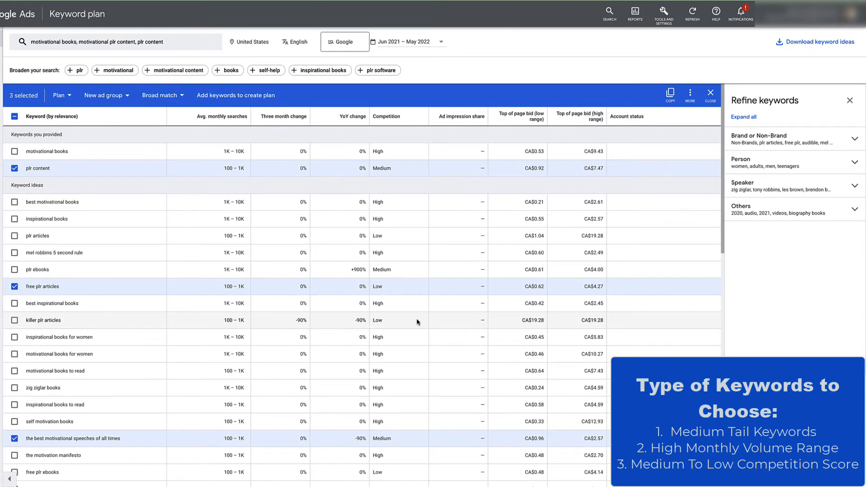
scroll(413, 150, "down", 1)
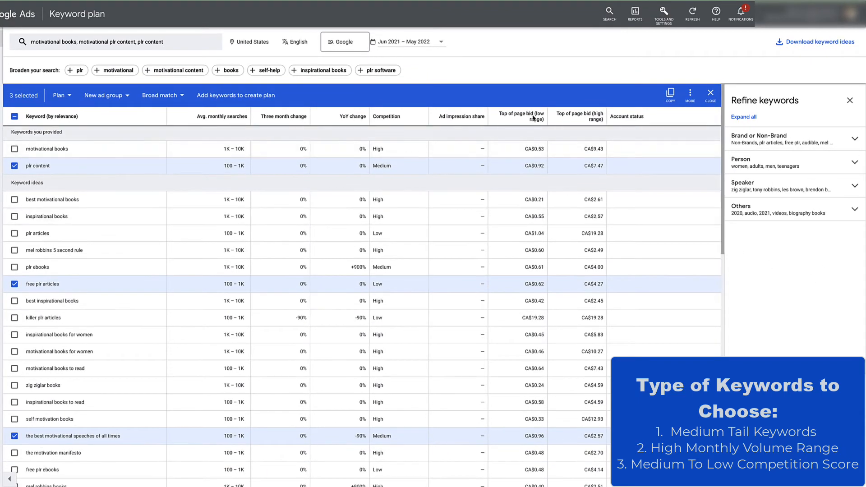
scroll(719, 90, "down", 1)
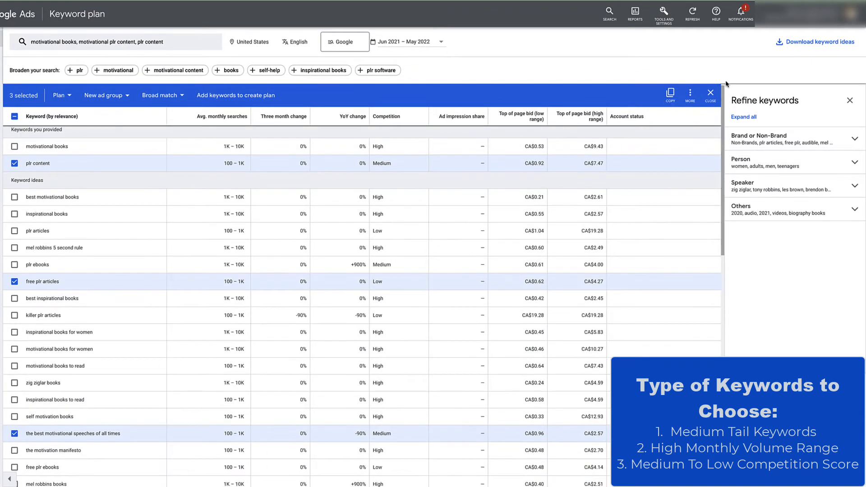
left_click(787, 47)
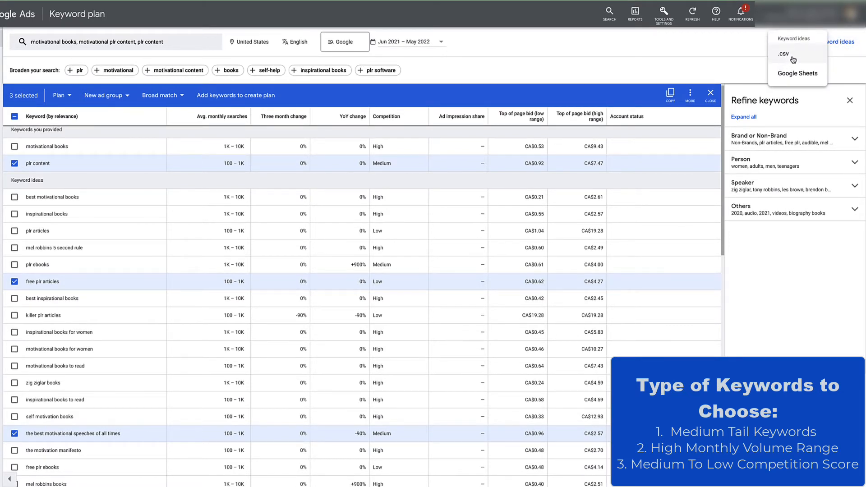
left_click(792, 59)
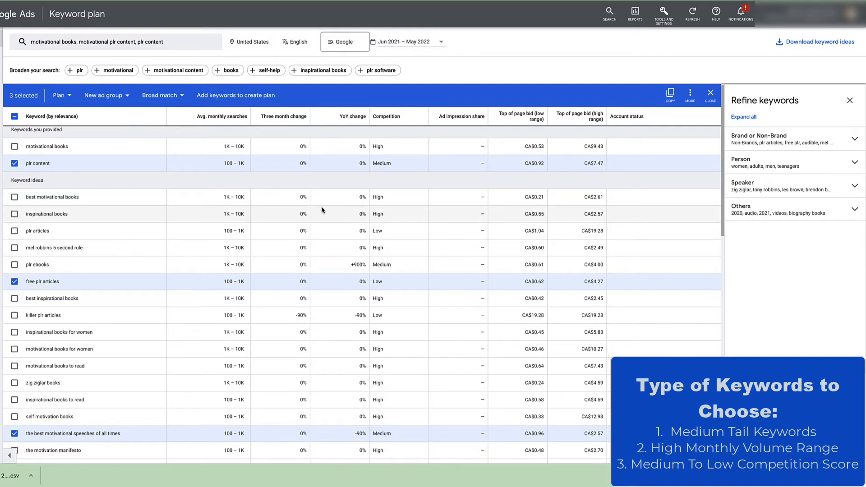
Step: Leave the current keyword plan for the Keyword Planner start page and begin discovering new keywords
scroll(441, 214, "up", 1)
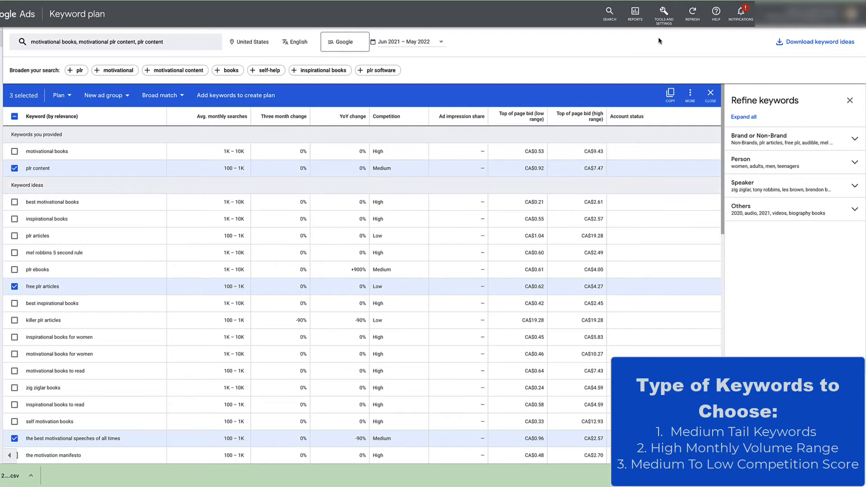
left_click(667, 22)
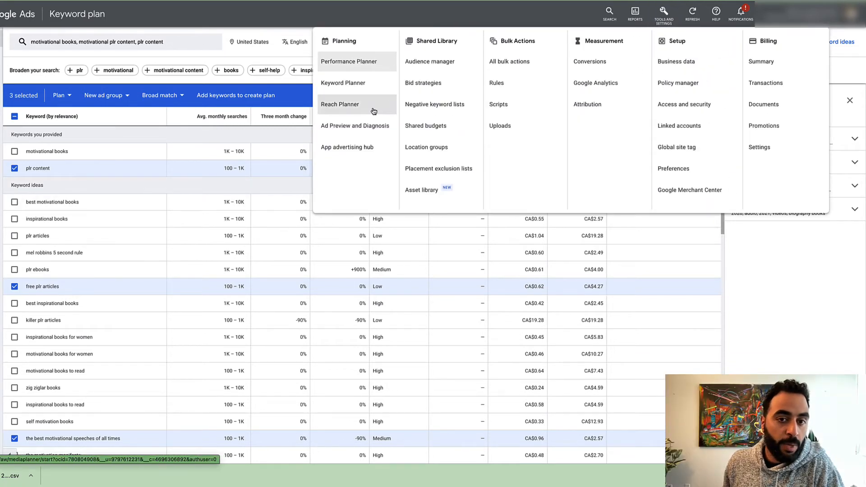
left_click(341, 87)
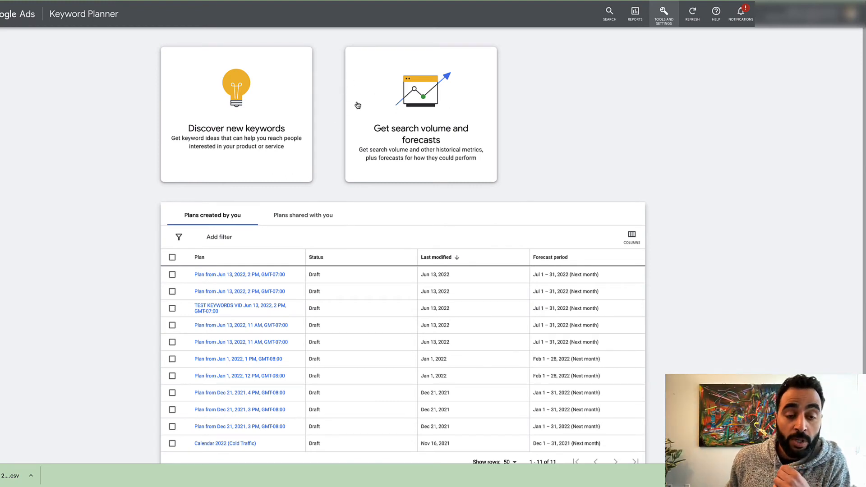
left_click(245, 131)
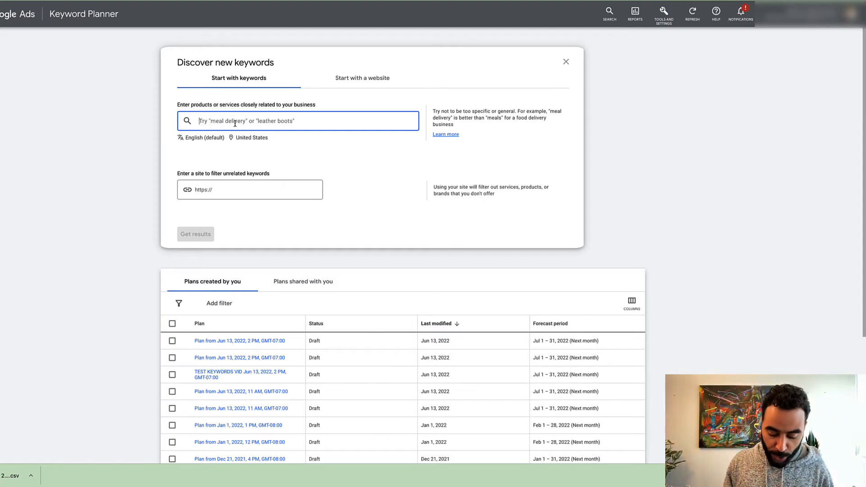
Step: Enter leather boots and boots as the seed keywords and get the keyword results
type("leather boots")
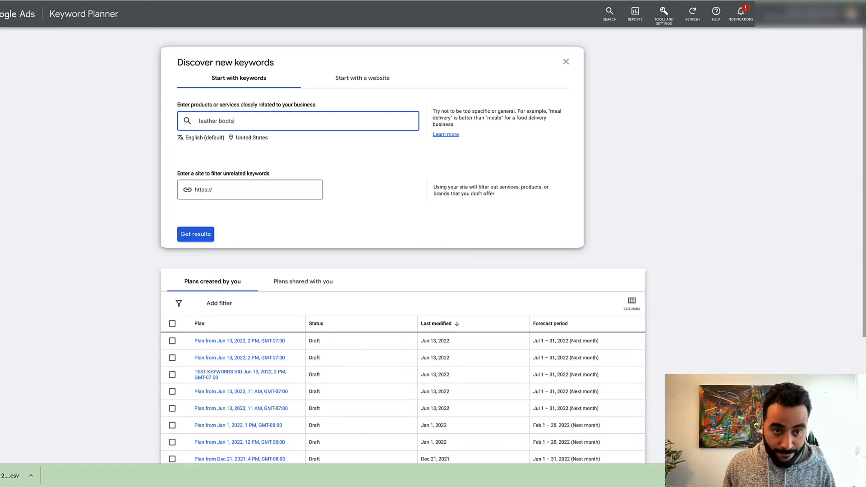
key("Return")
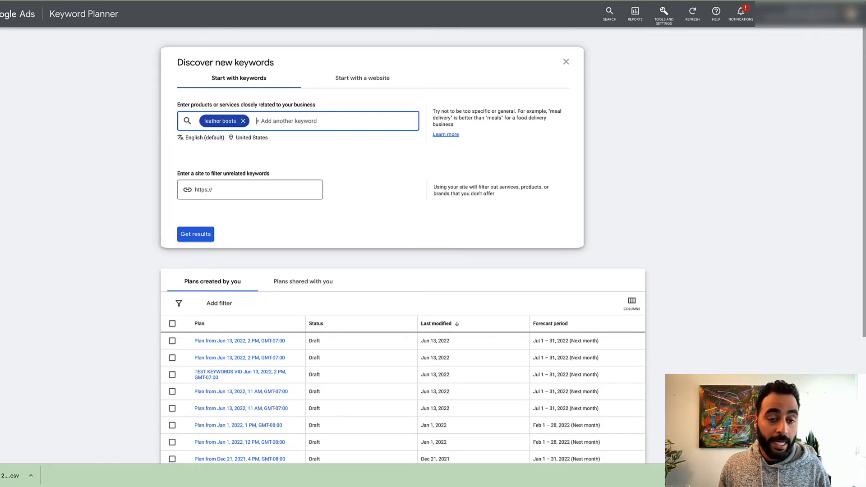
type("boots")
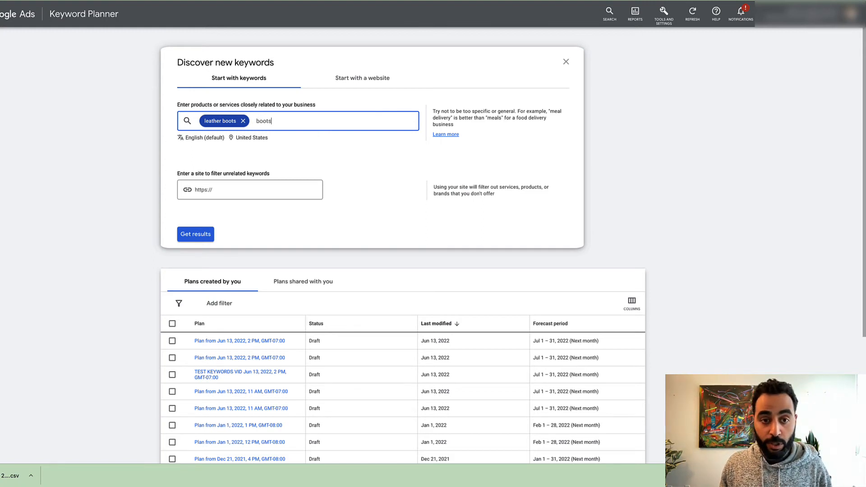
key("Return")
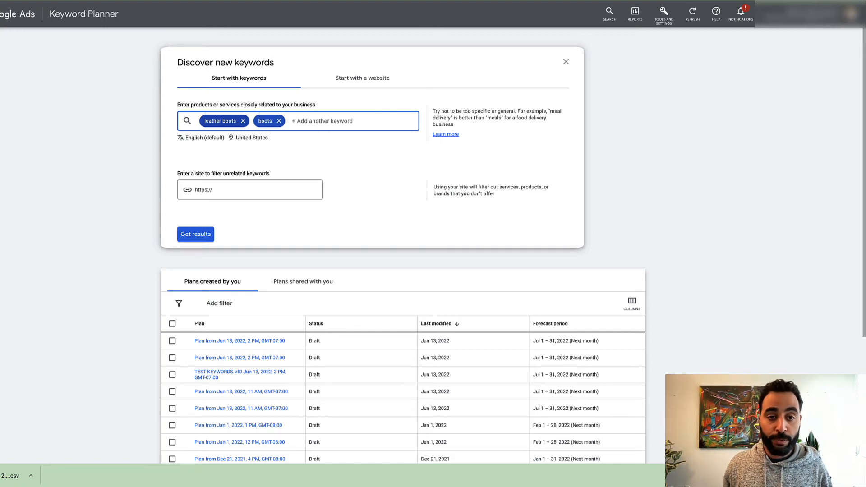
left_click(195, 240)
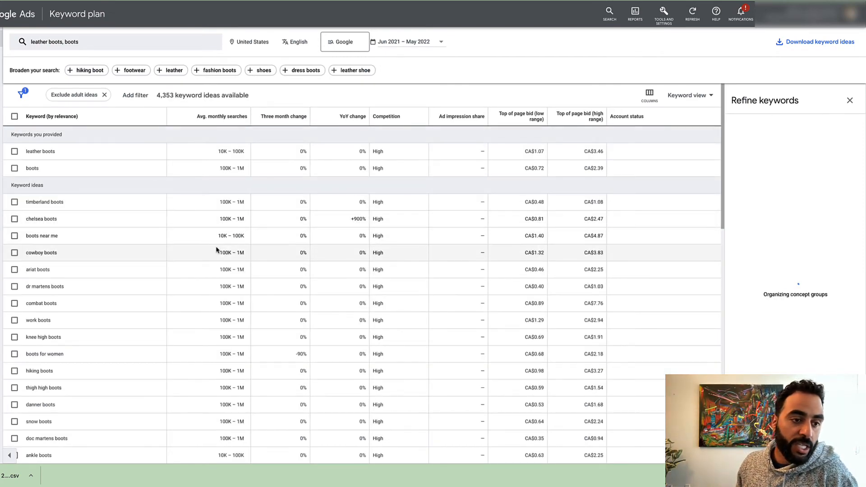
Step: Look through the boot keyword ideas and sort them first by average monthly searches, finally by competition in descending order
scroll(219, 249, "down", 3)
scroll(219, 250, "up", 3)
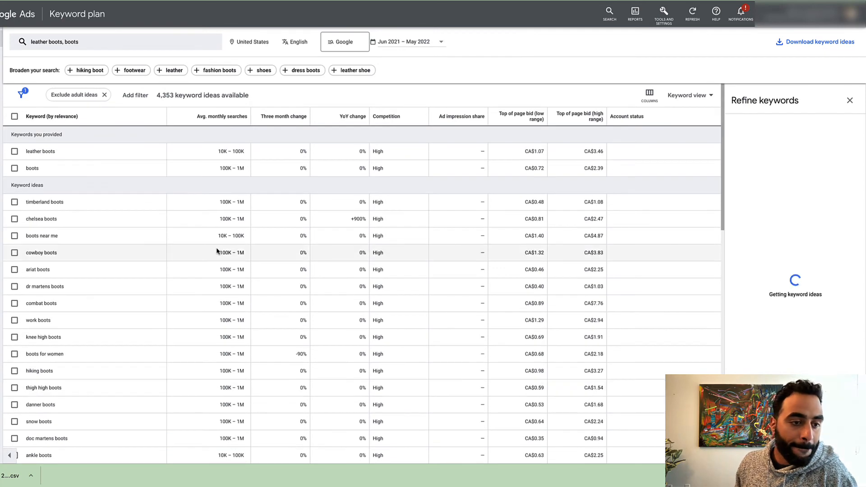
scroll(131, 248, "down", 1)
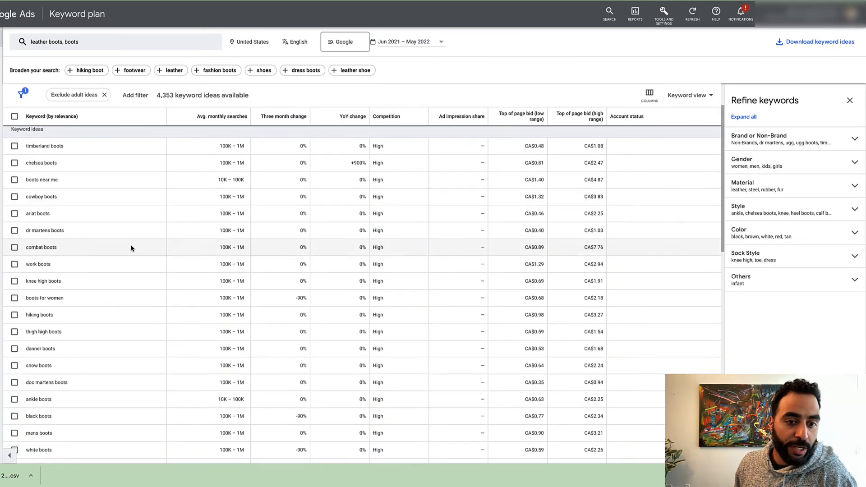
scroll(131, 248, "down", 6)
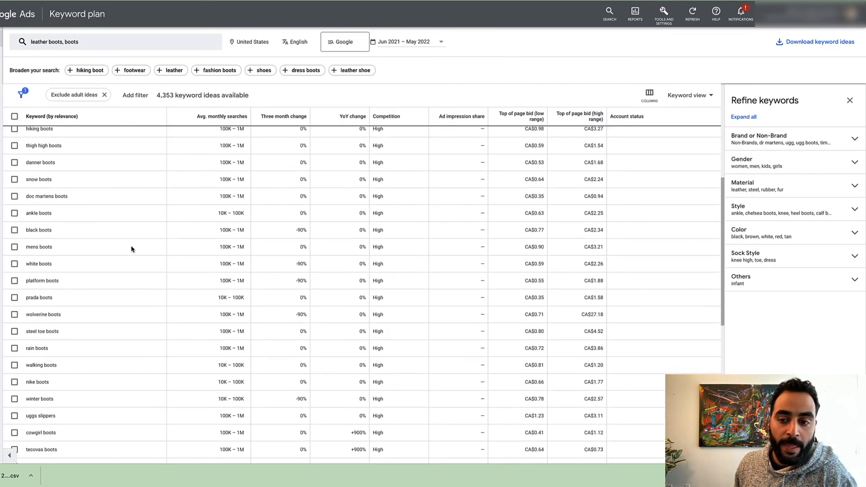
scroll(132, 249, "up", 7)
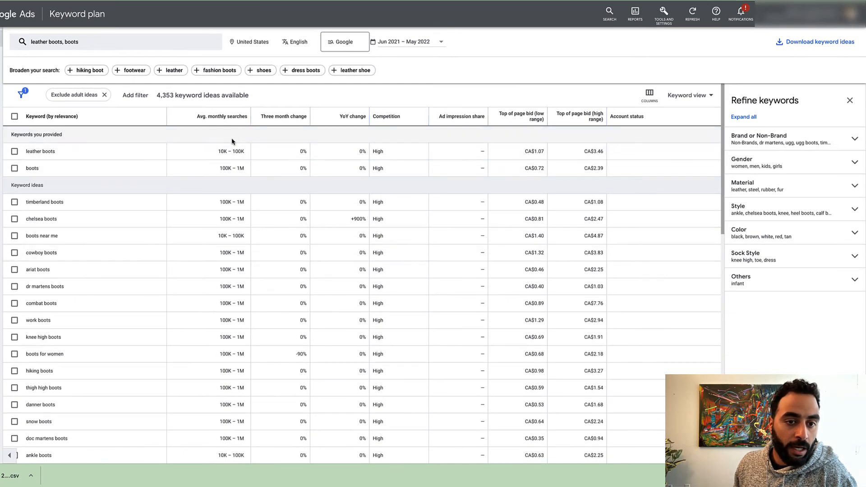
left_click(233, 119)
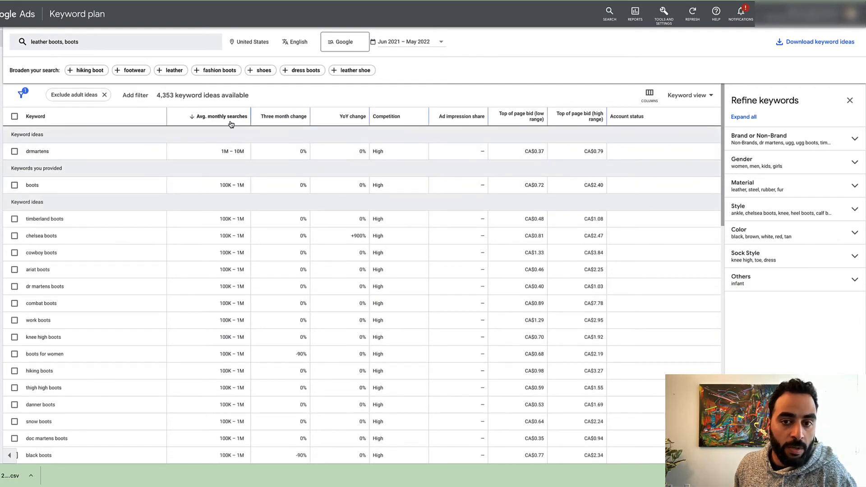
left_click(397, 119)
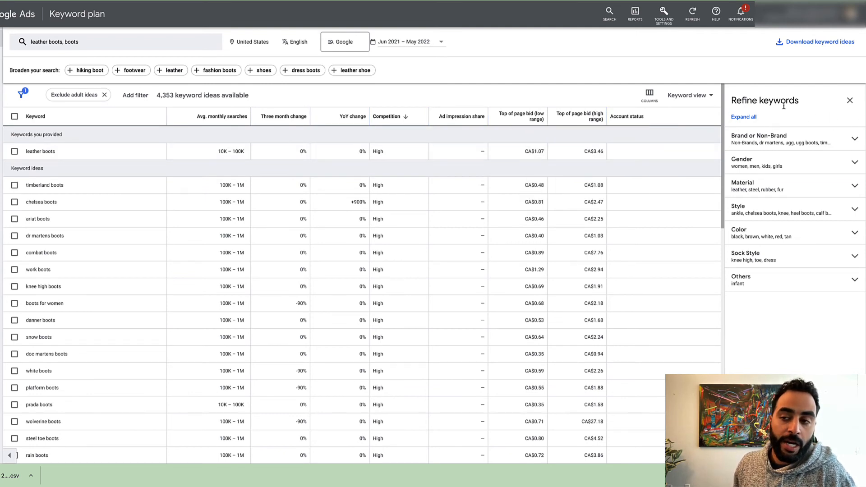
Step: Expand all keyword refinements and exclude the brands nike, timberland boots, ugg boots and steve madden from the ideas
left_click(753, 118)
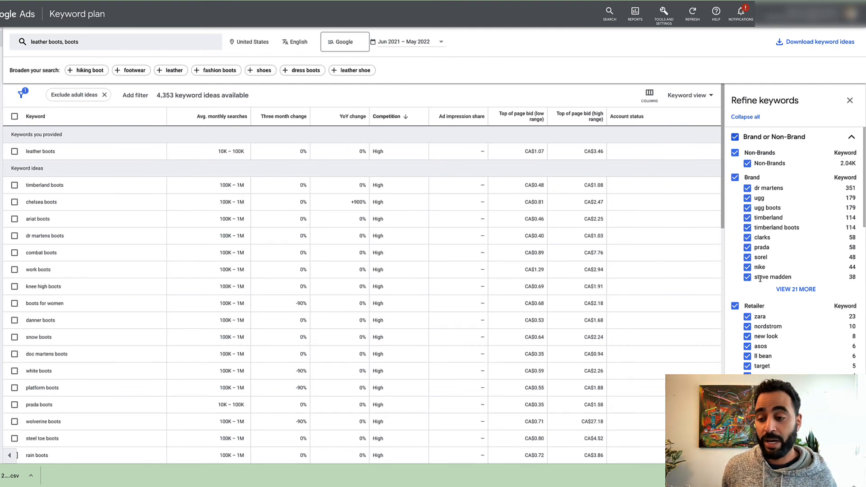
left_click(747, 267)
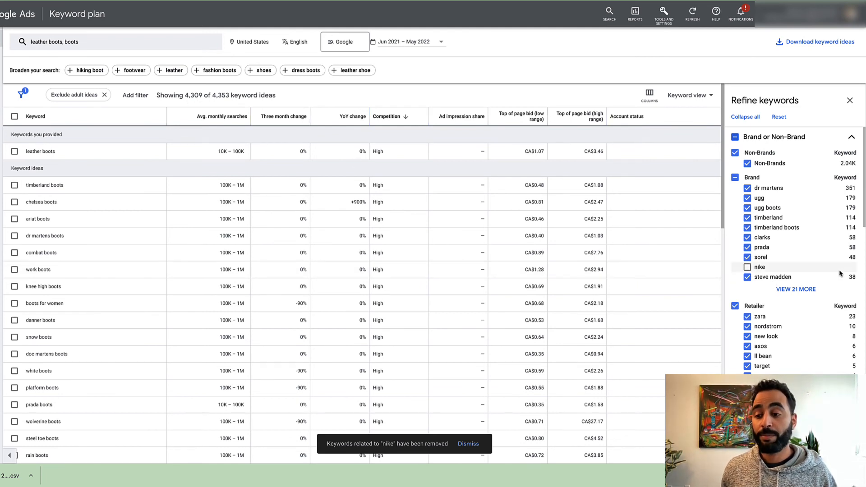
left_click(748, 228)
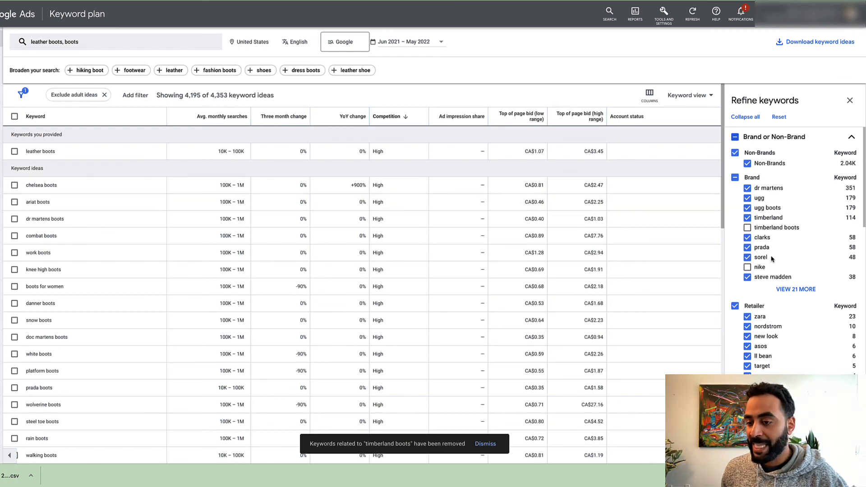
scroll(798, 273, "down", 6)
scroll(795, 278, "up", 5)
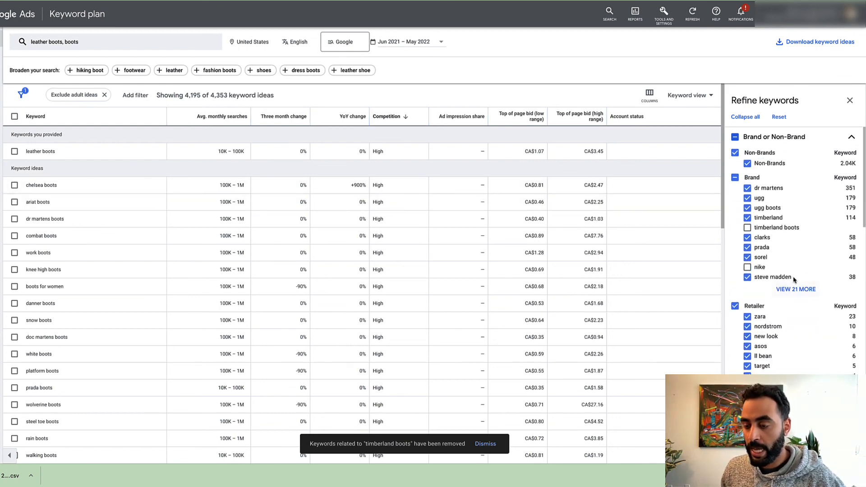
left_click(747, 209)
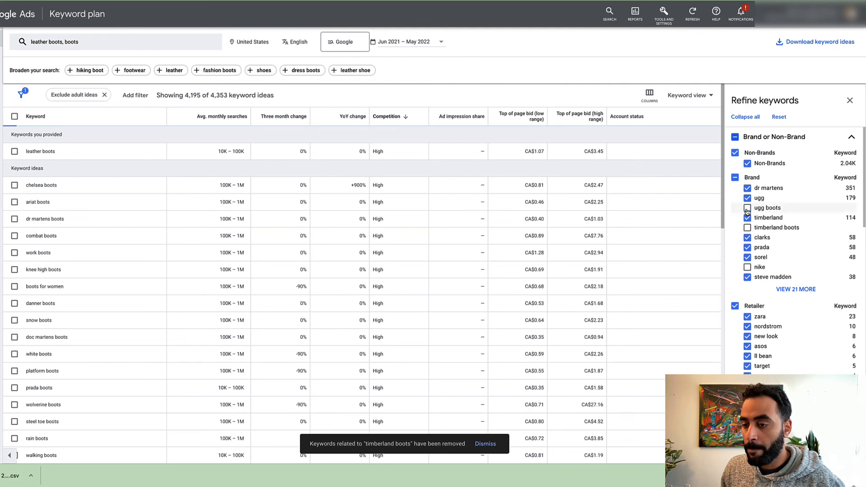
left_click(748, 276)
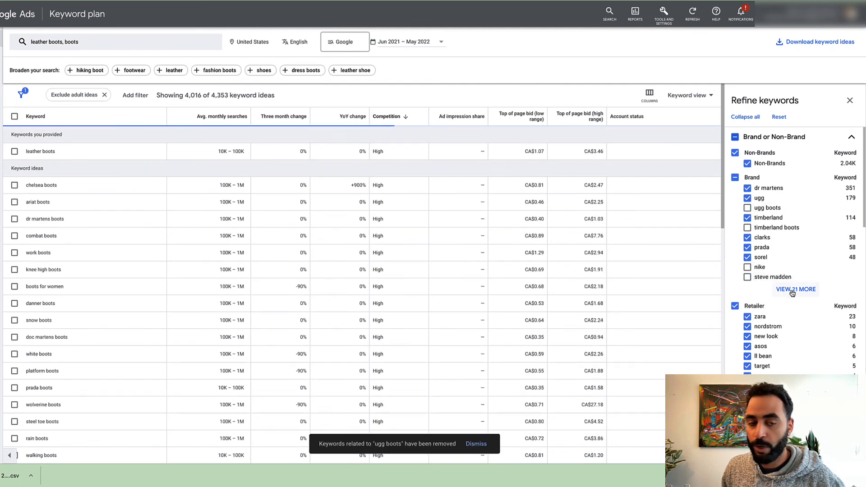